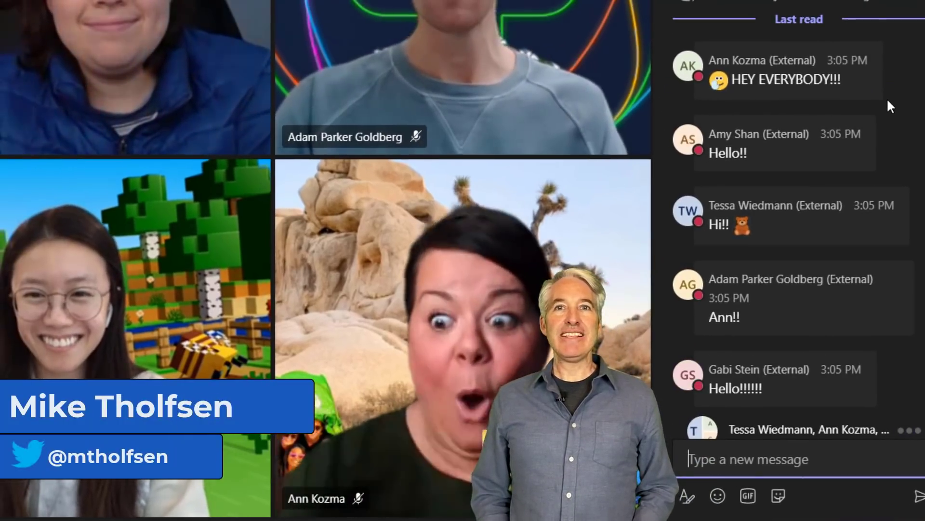
click(809, 2)
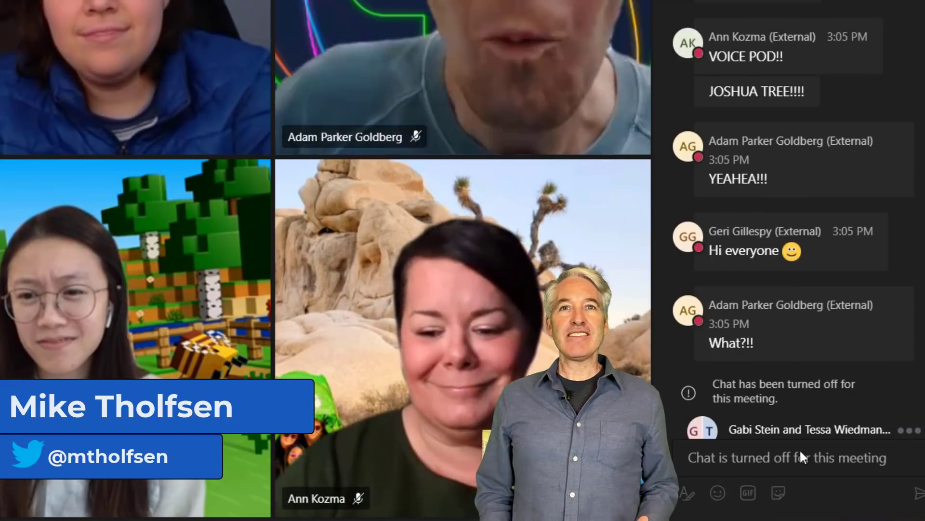
click(762, 450)
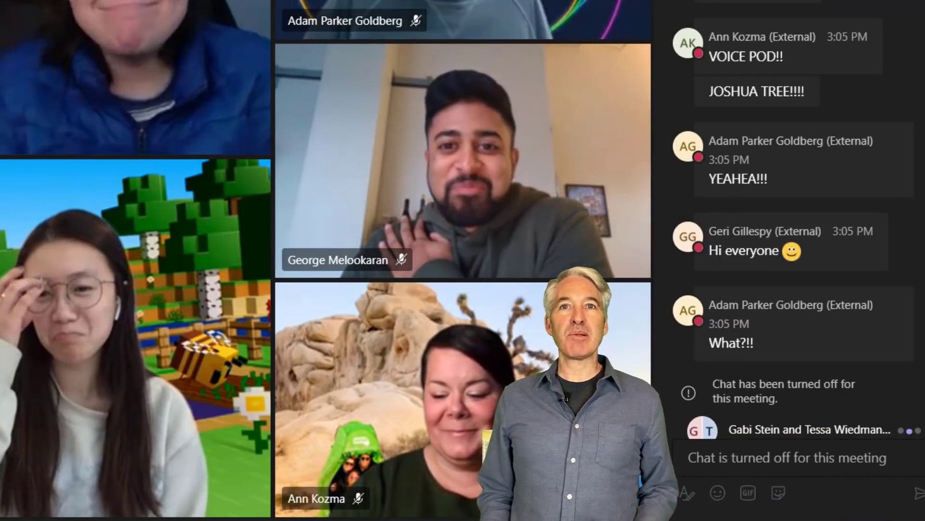
key(ctrl+shift+e)
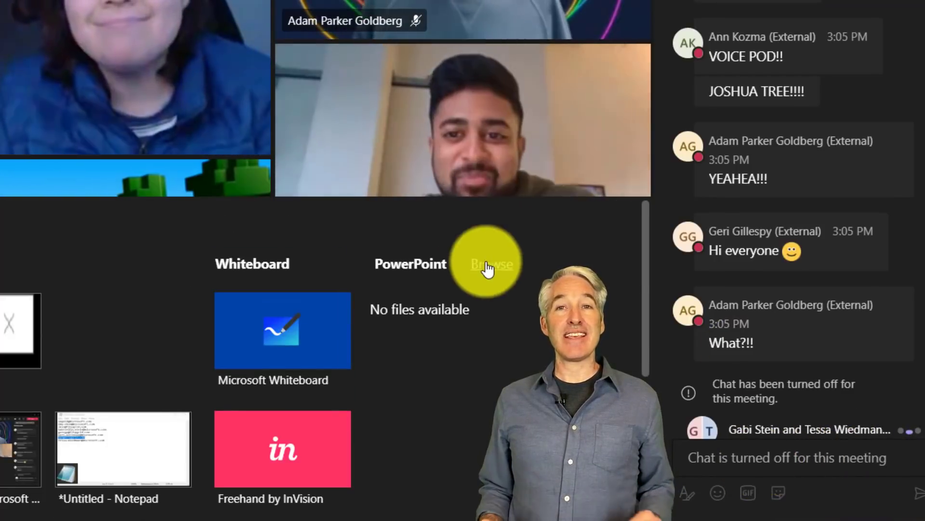
click(488, 268)
click(385, 304)
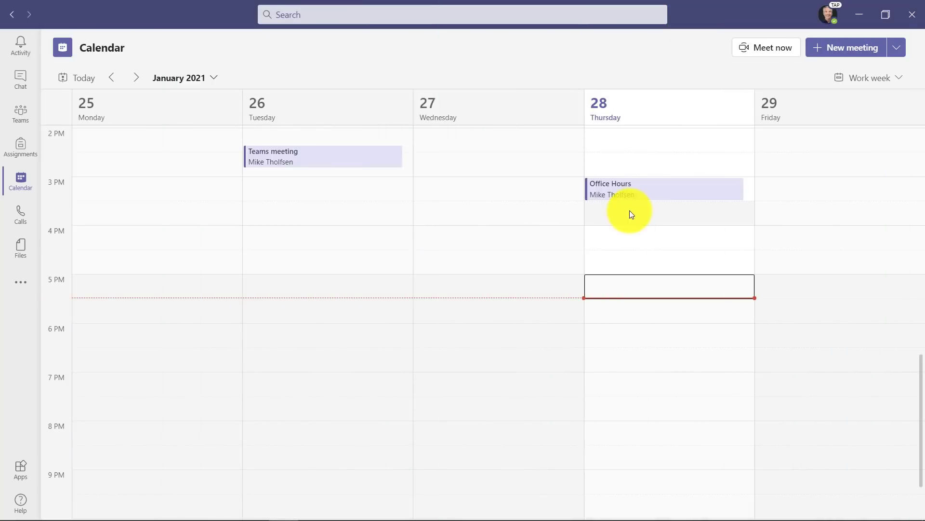
Join the Office Hours meeting from Thursday the 28th in the calendar with computer audio, and show its meeting chat.
click(620, 193)
click(396, 186)
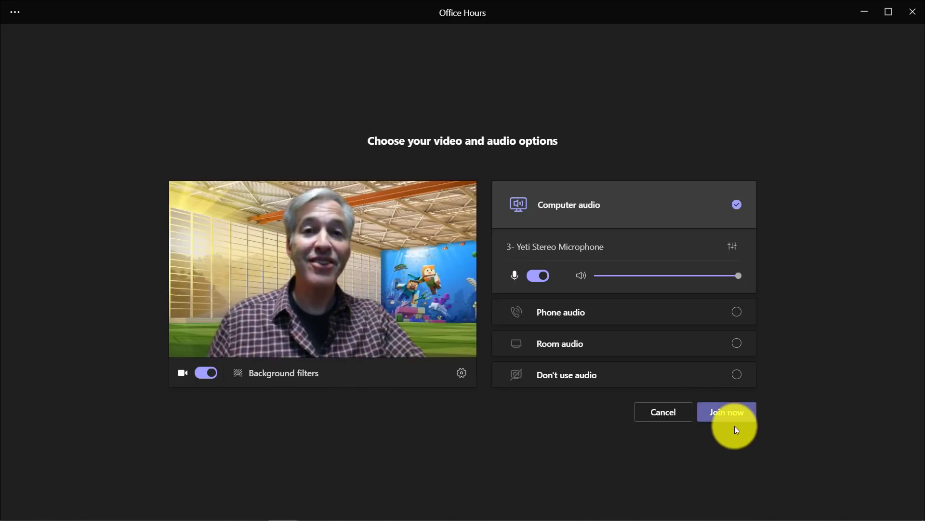
click(746, 424)
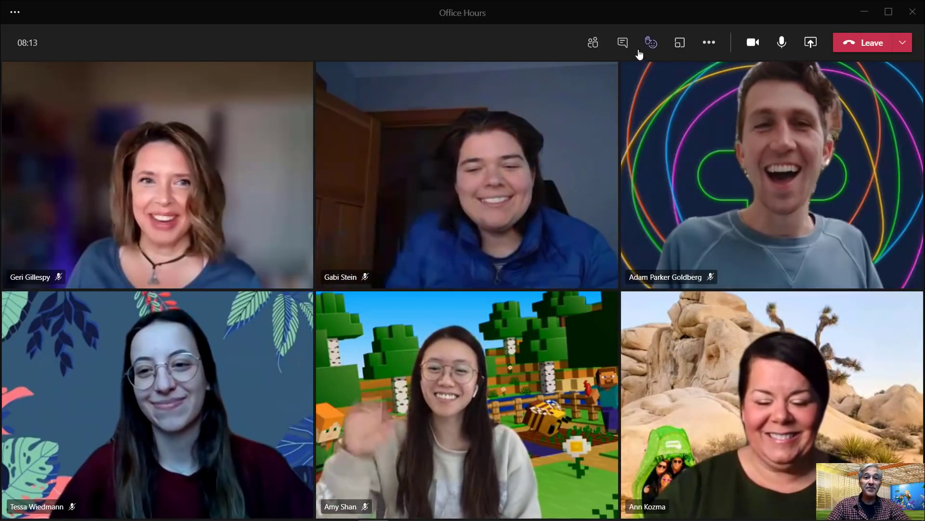
click(624, 44)
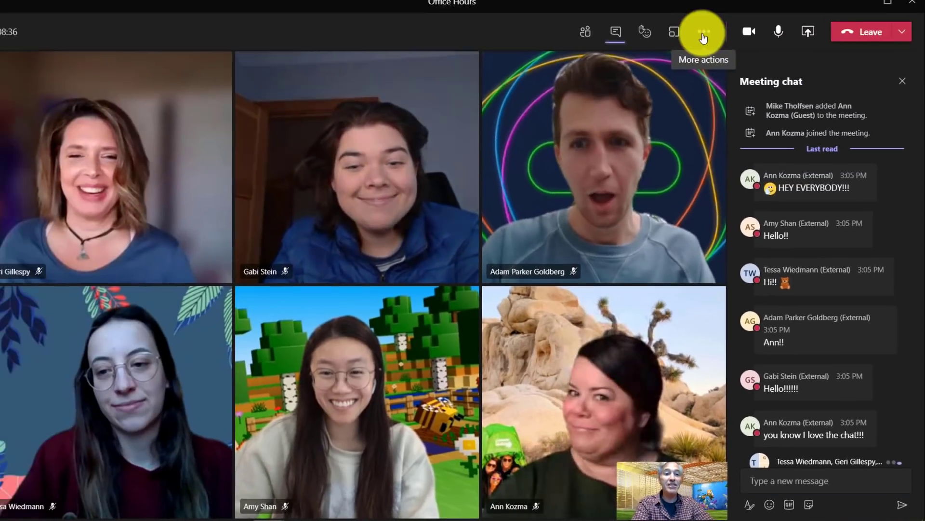
Set Allow meeting chat to Disabled in the running meeting's options, save, and show the meeting chat again.
click(707, 43)
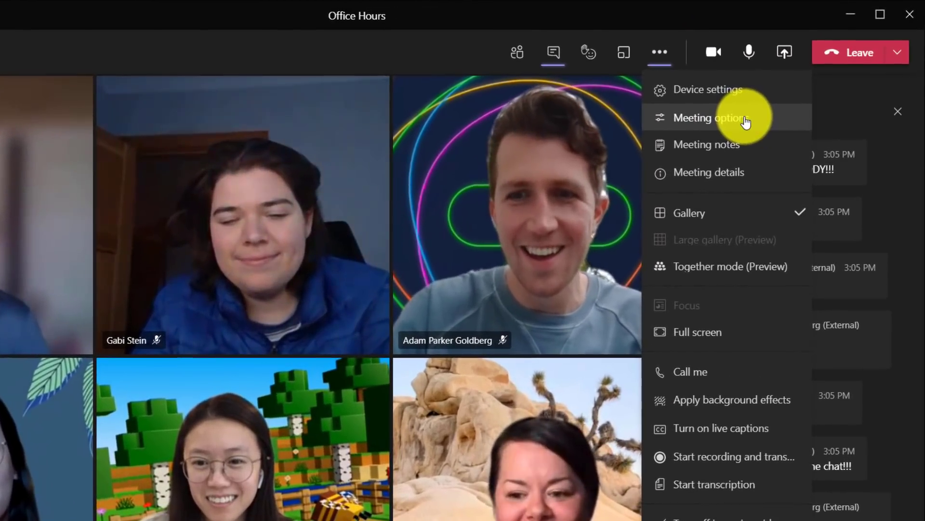
click(774, 98)
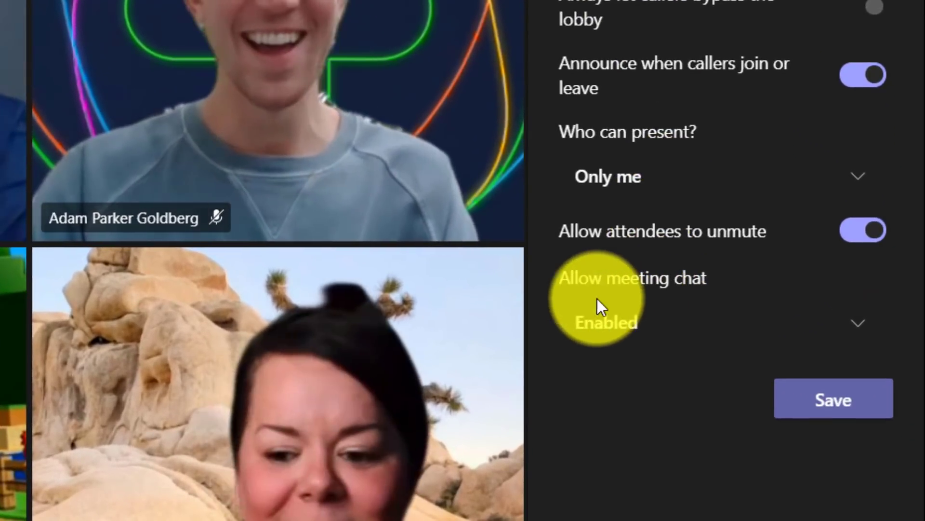
click(619, 337)
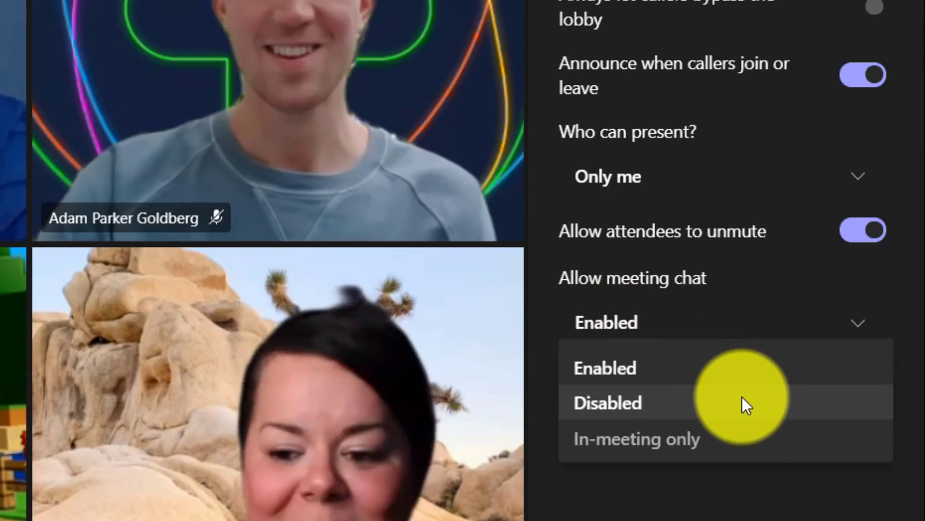
click(743, 402)
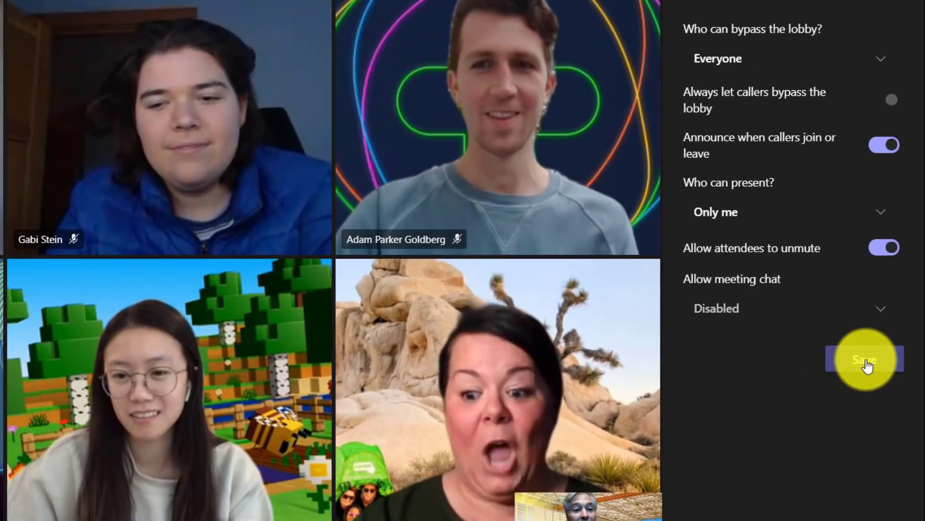
click(865, 360)
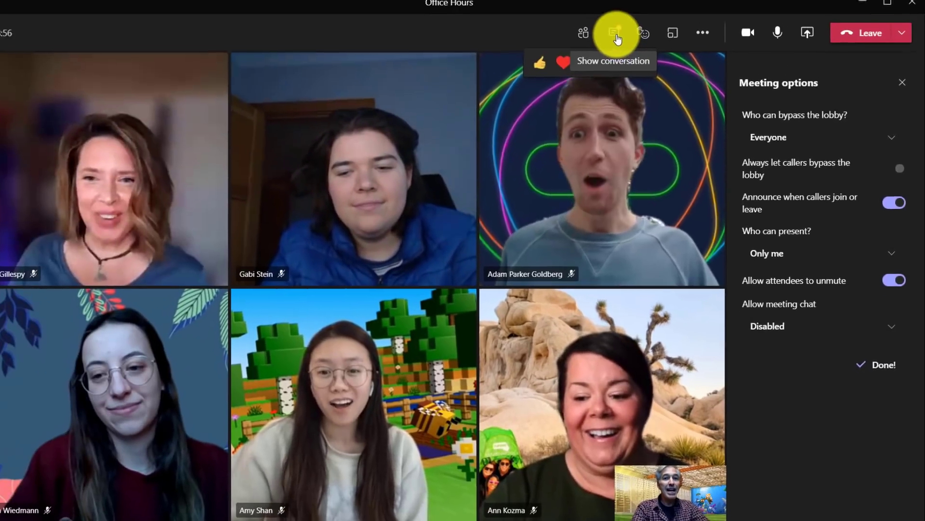
click(617, 38)
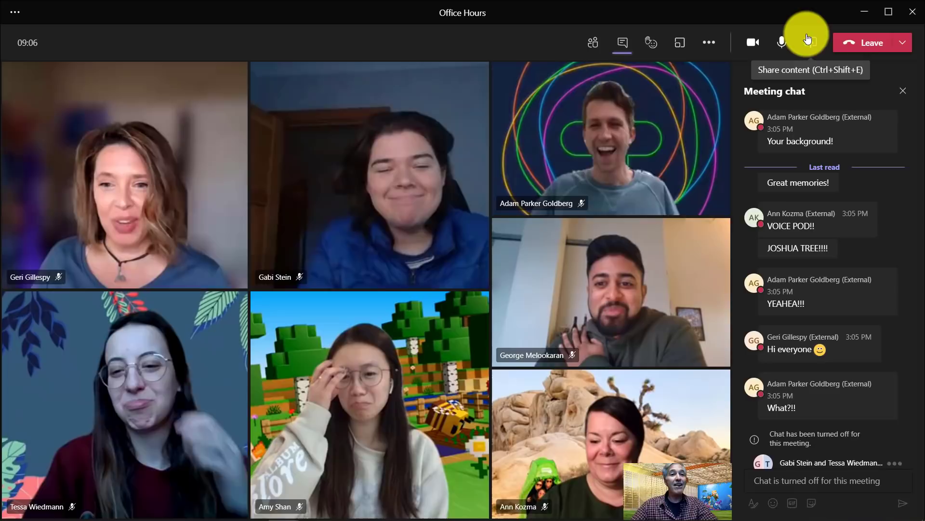
Share the PowerPoint file The Solar System.pptx from the computer's PPT folder in the meeting.
click(808, 39)
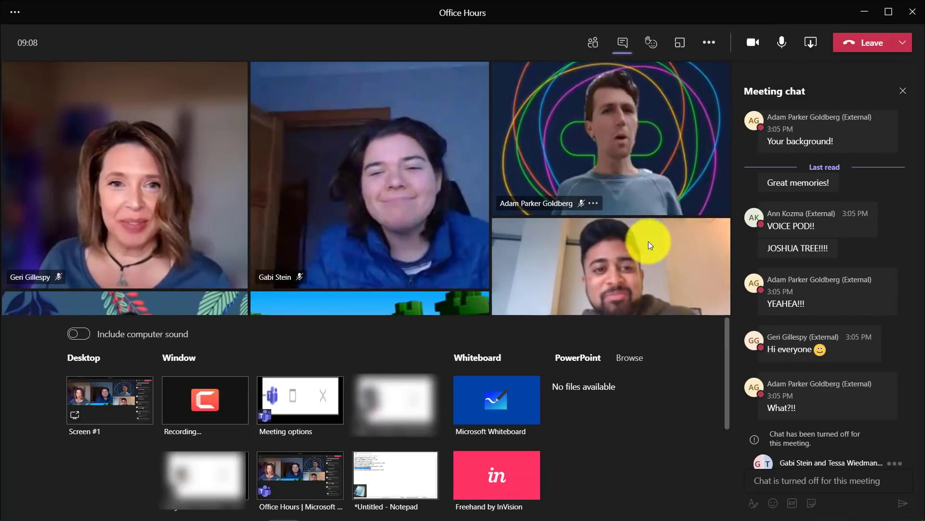
click(627, 358)
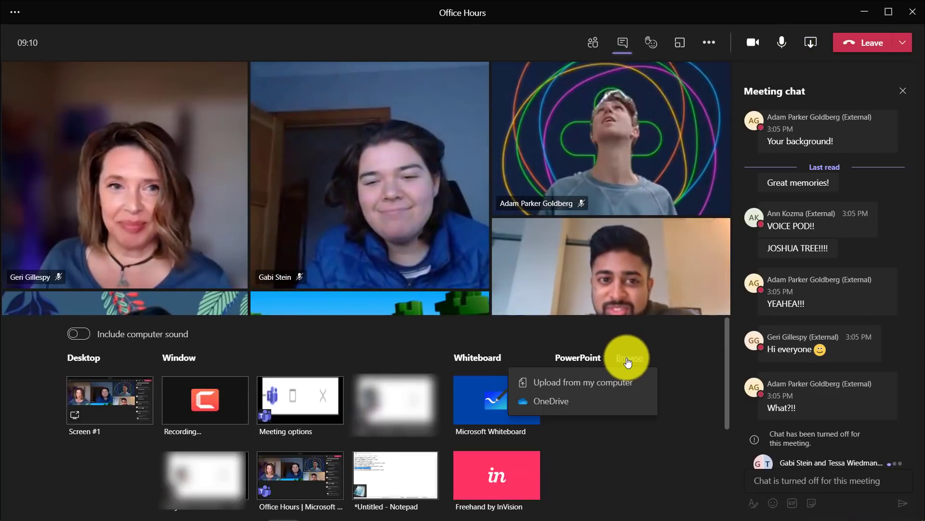
click(570, 388)
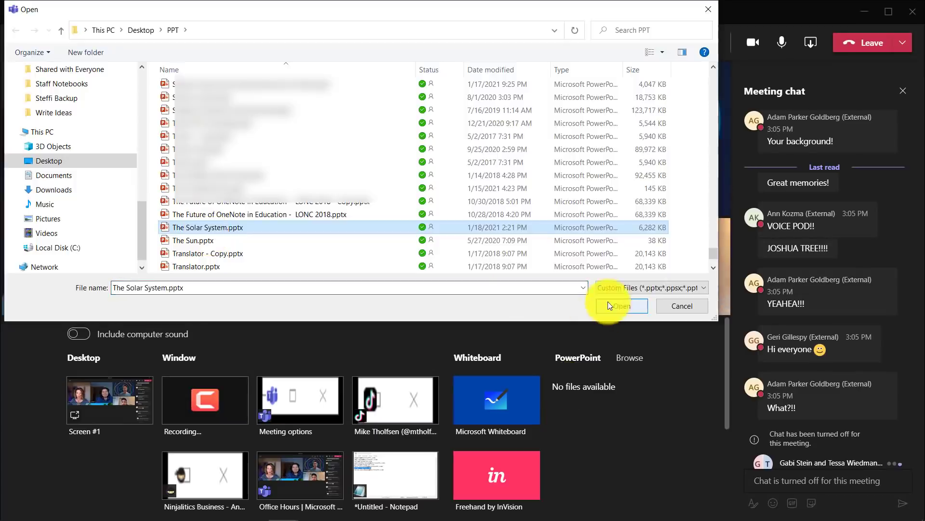
click(609, 302)
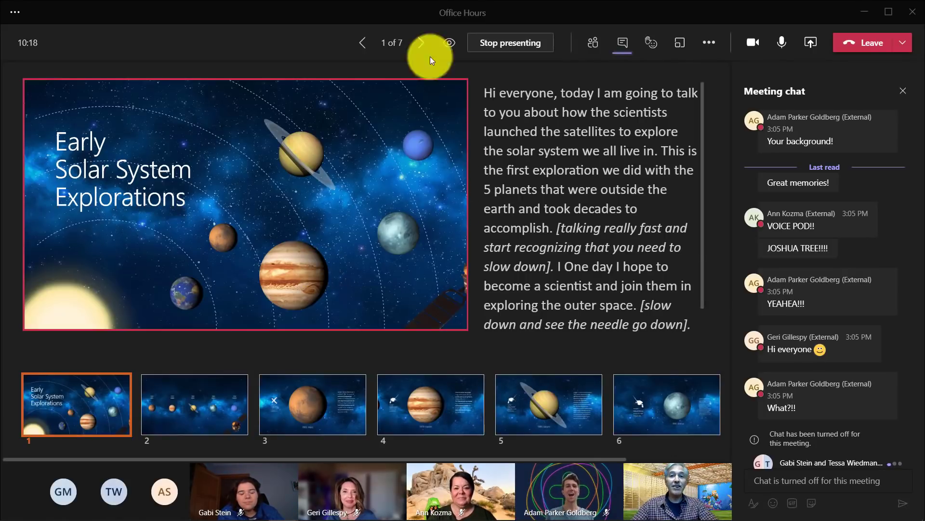
Advance the shared presentation to slide 2, and stop presenting for everyone.
click(422, 45)
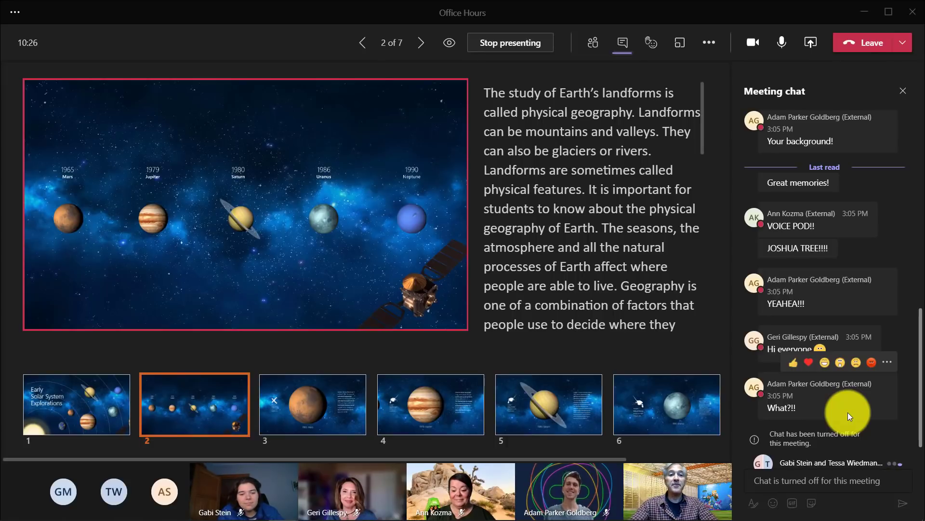
mouse_move(804, 161)
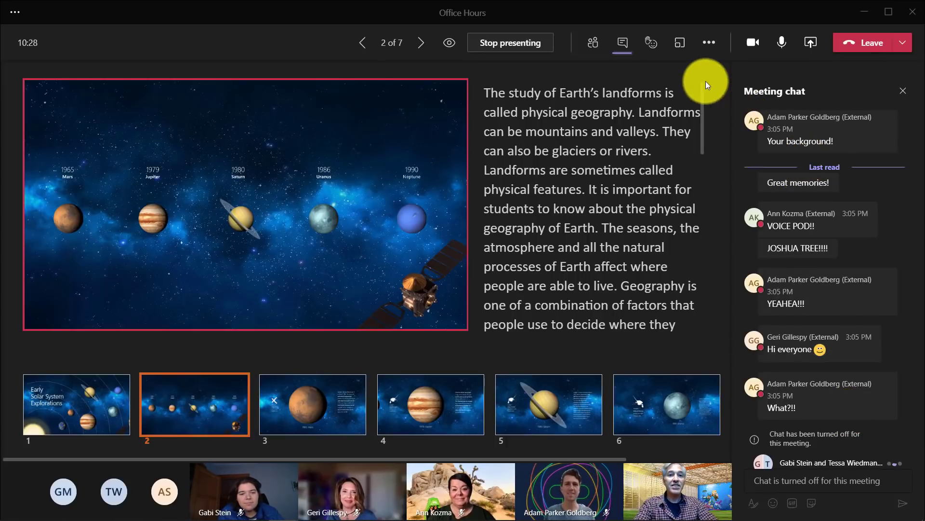
click(519, 44)
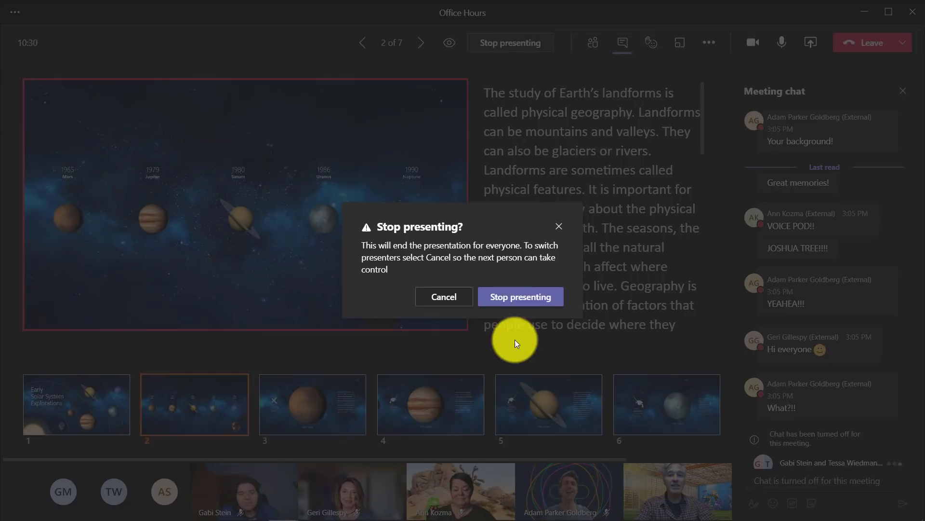
click(535, 299)
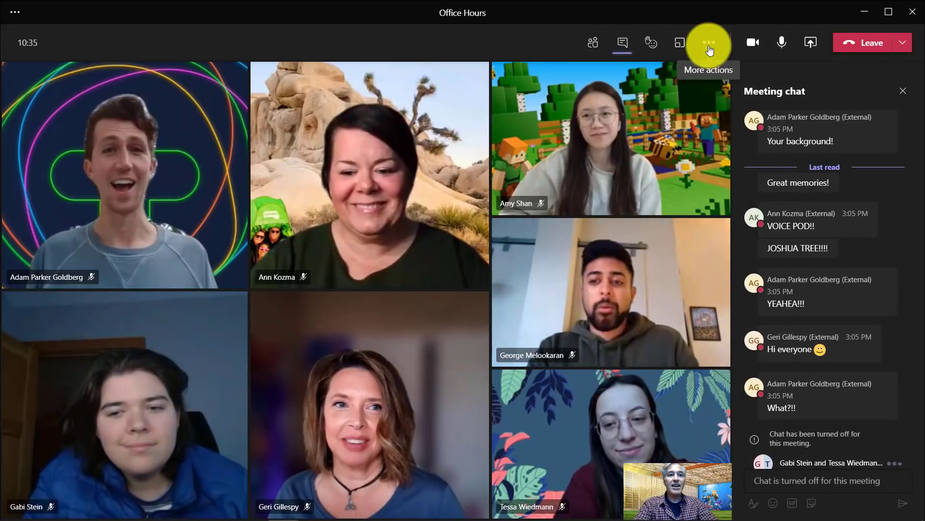
Set Allow meeting chat back to Enabled in the running meeting's options, save, and return to the chat's message box.
click(710, 48)
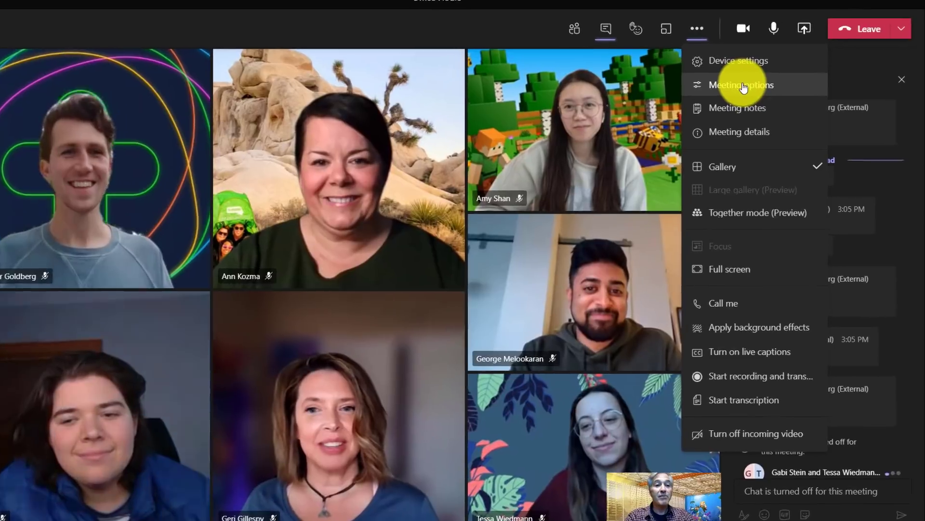
click(744, 87)
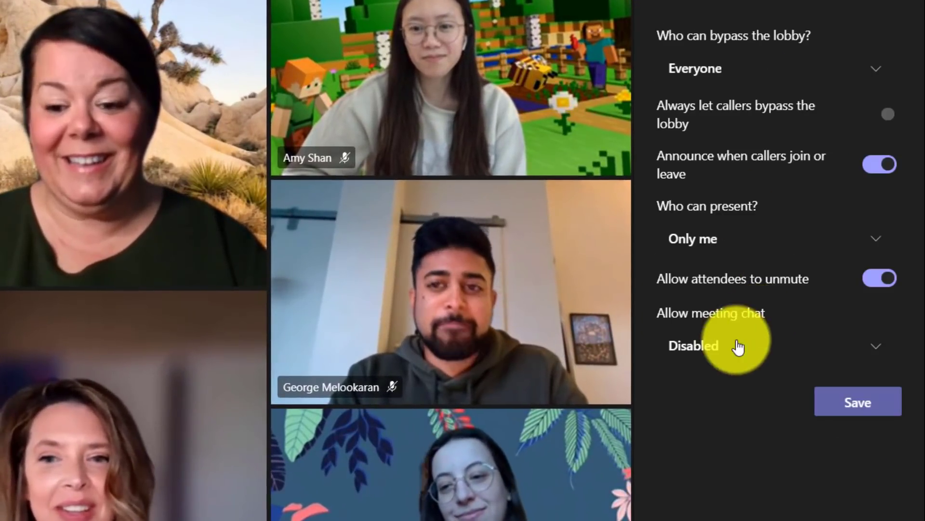
click(712, 356)
click(716, 380)
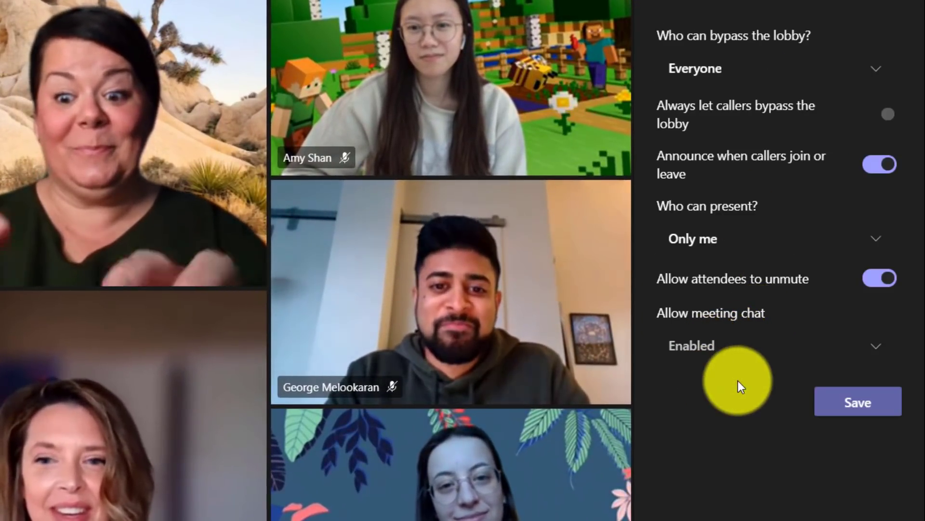
click(846, 404)
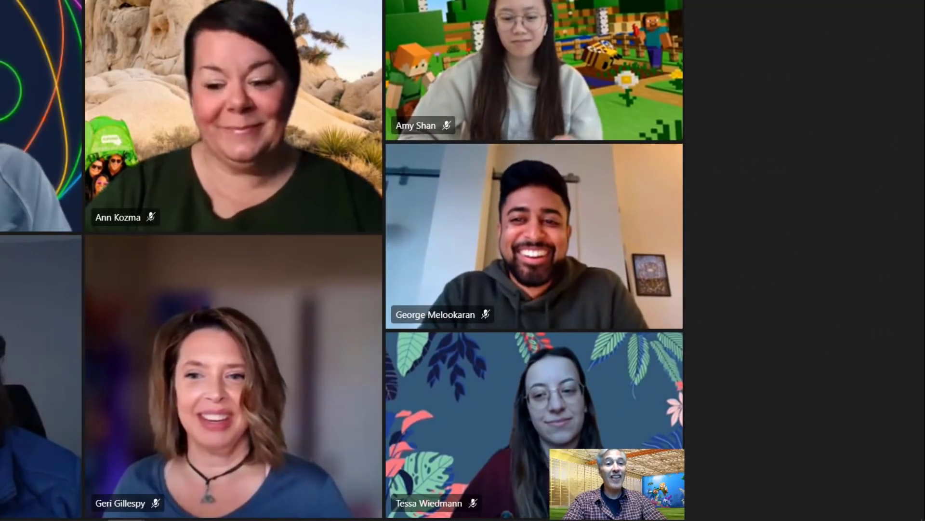
click(763, 473)
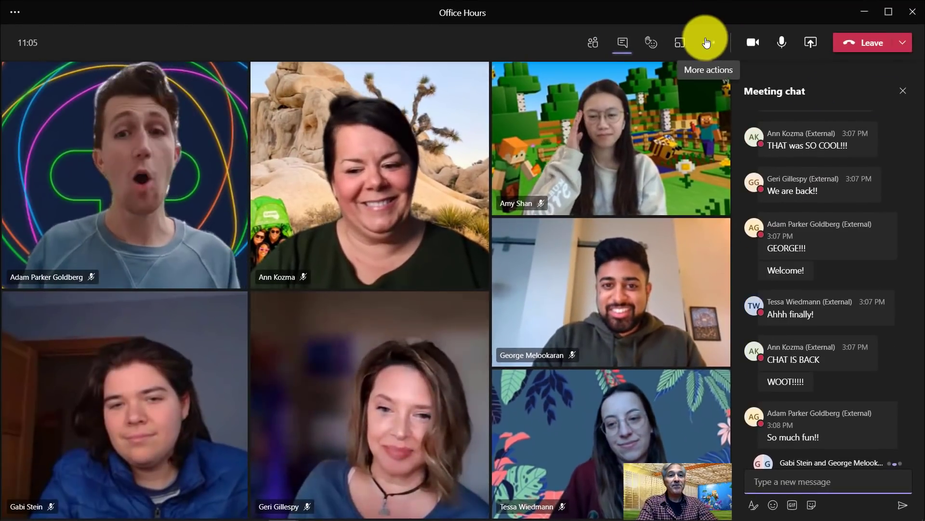
Set Allow meeting chat to In-meeting only in the running meeting's options and save the change.
click(707, 43)
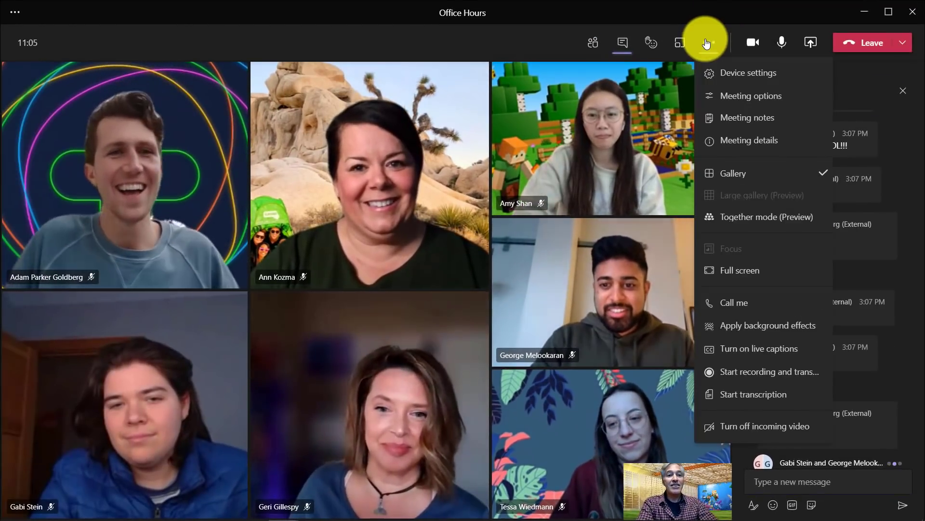
click(767, 96)
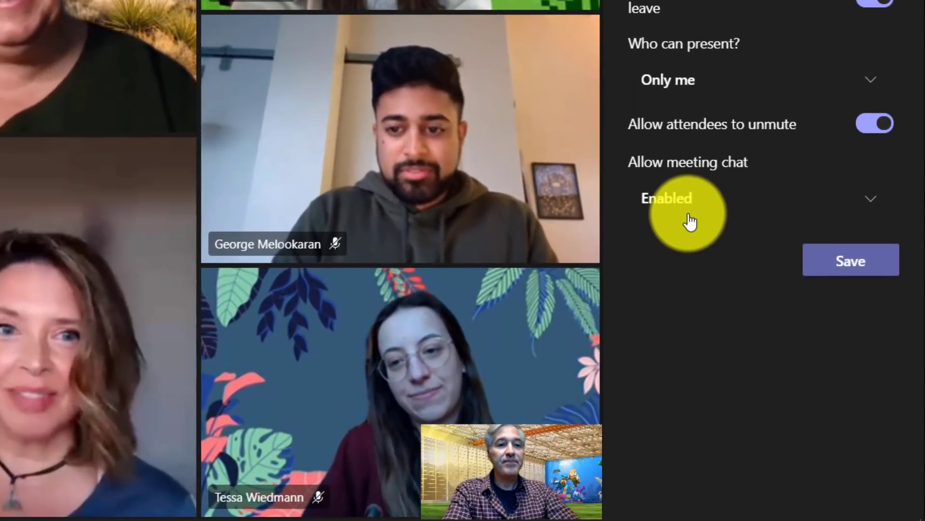
click(703, 206)
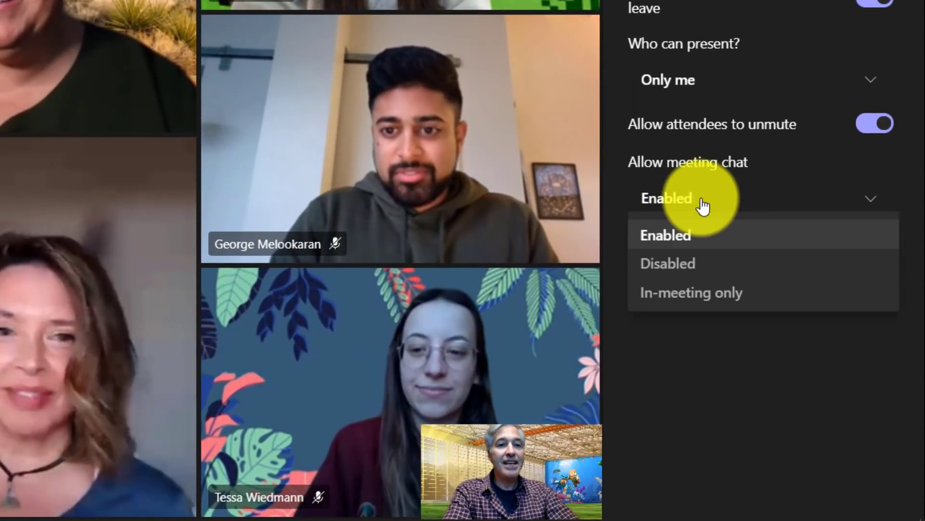
click(728, 298)
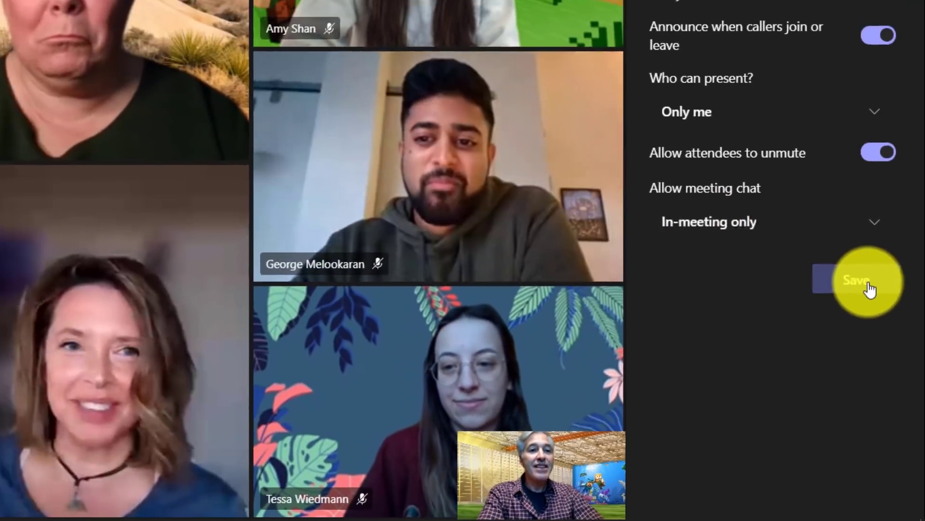
click(870, 289)
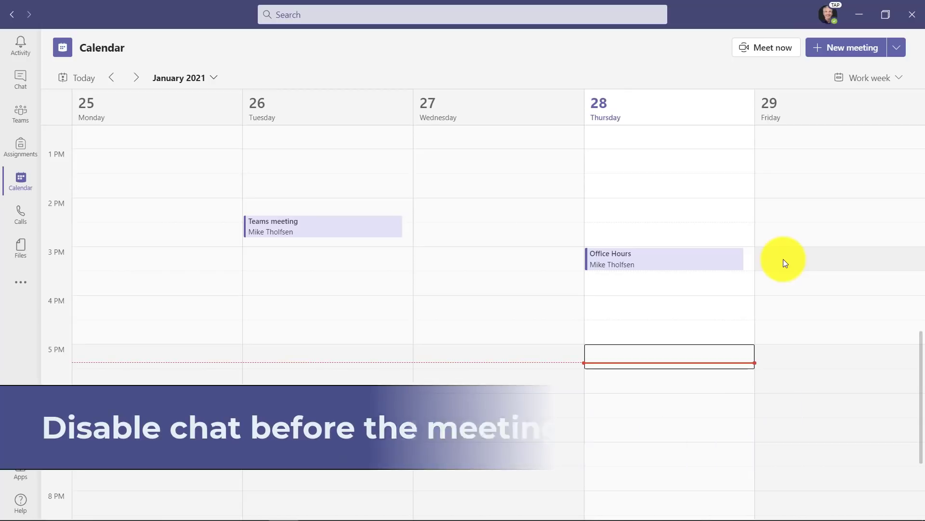
Edit the scheduled Office Hours event from the calendar, set Allow meeting chat to Disabled in its meeting options, and save.
click(658, 265)
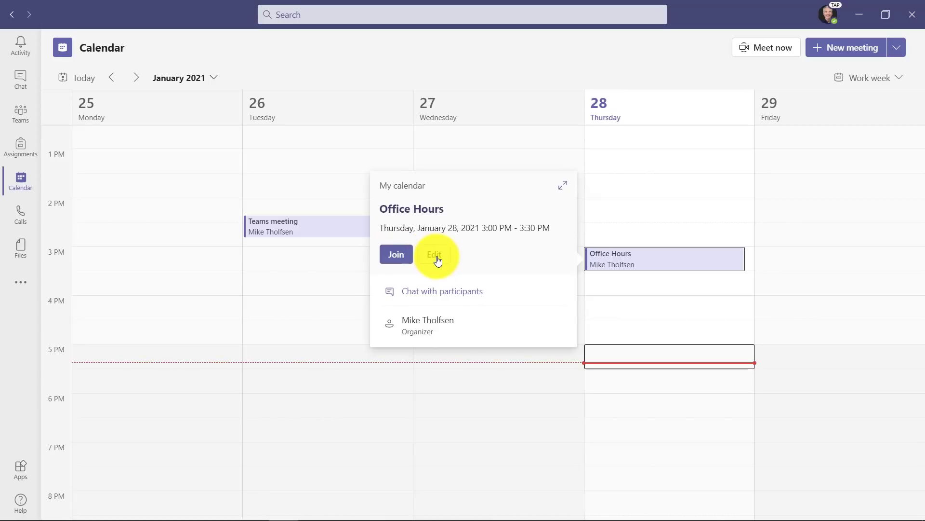
click(435, 255)
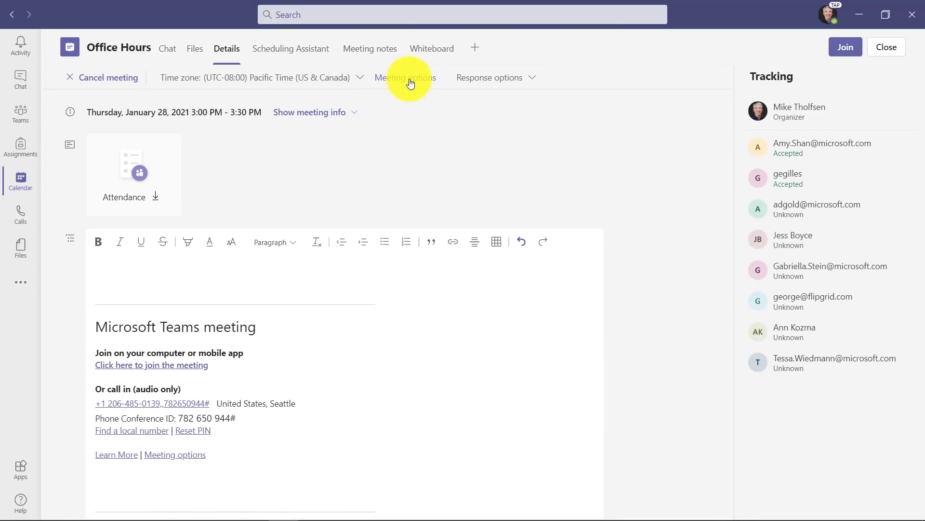
click(409, 78)
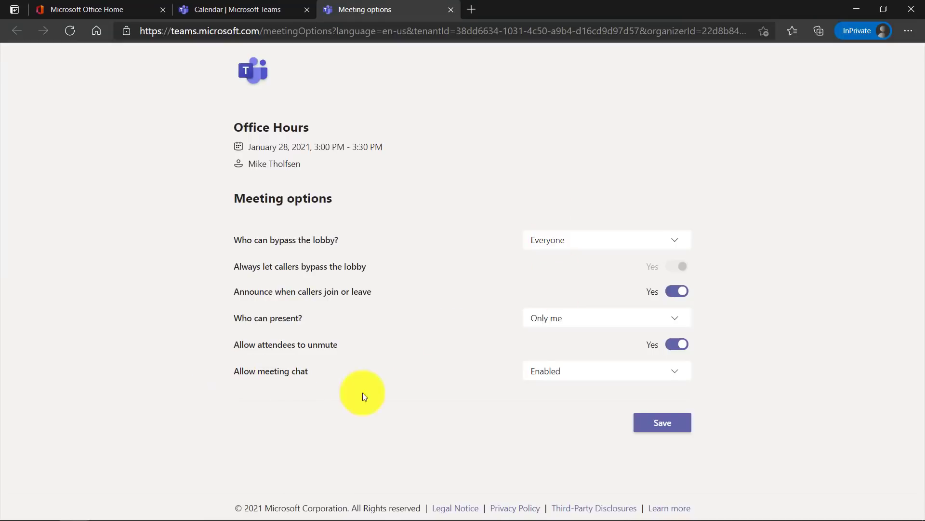
click(559, 374)
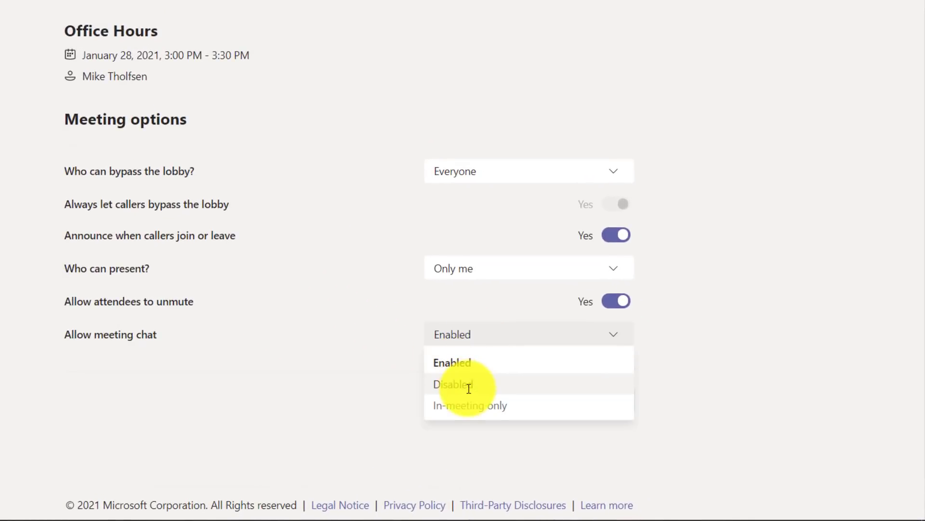
click(468, 386)
click(602, 396)
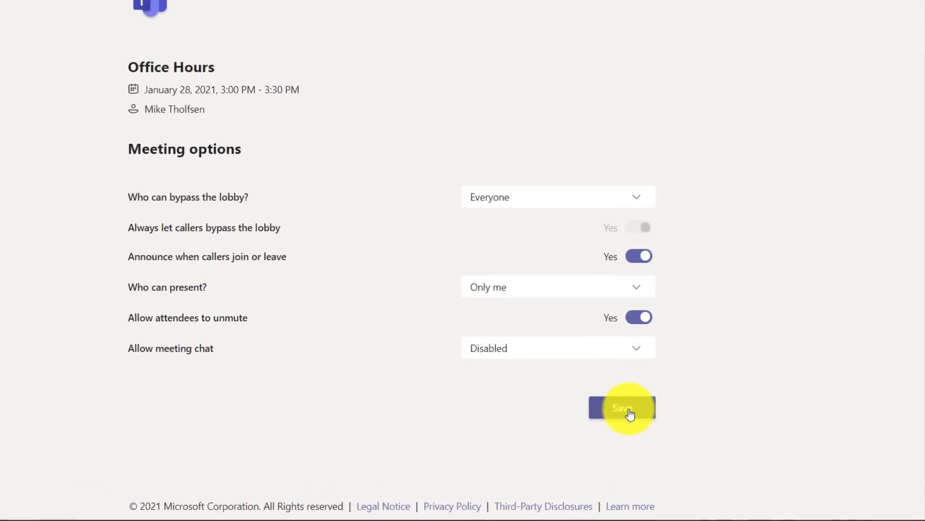